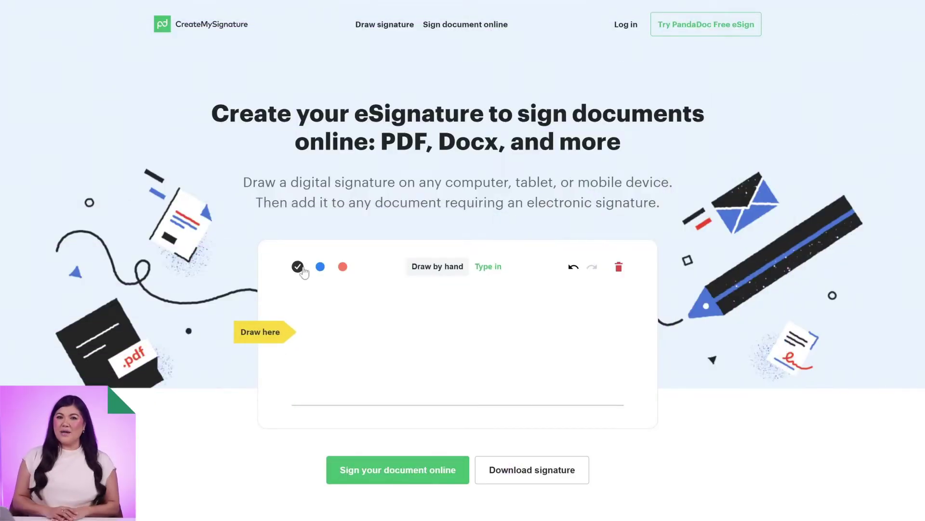
Preview the typed styles, then hand-draw a signature and download it as an image.
left_click(487, 266)
scroll(463, 260, "down", 5)
scroll(462, 260, "up", 3)
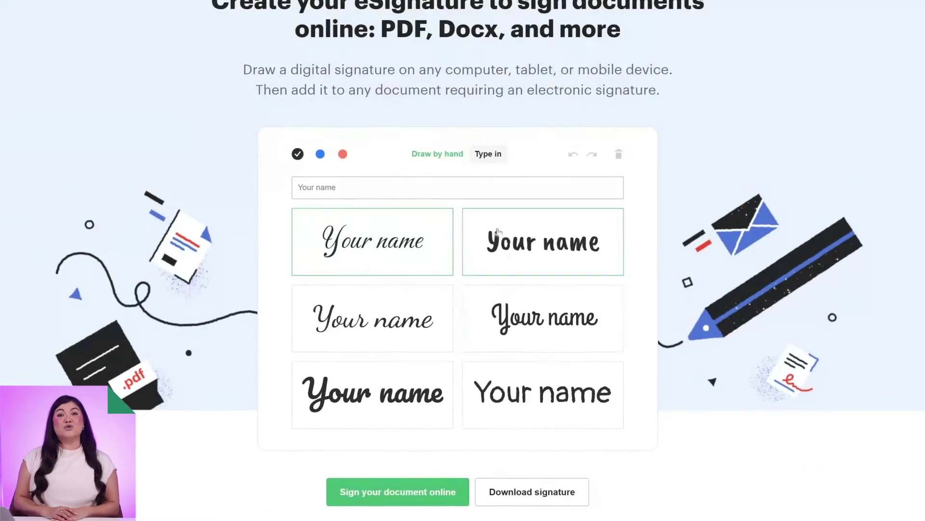
left_click(440, 159)
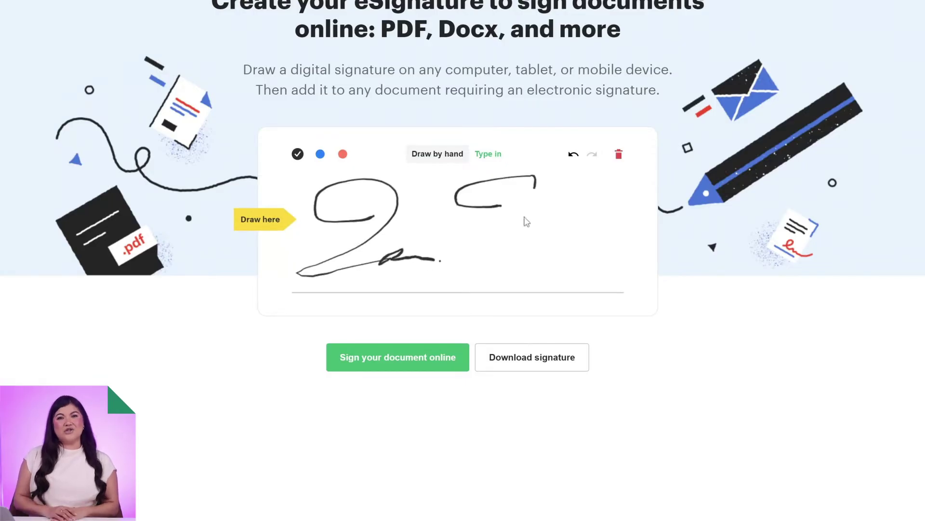
left_click_drag(530, 249, 601, 269)
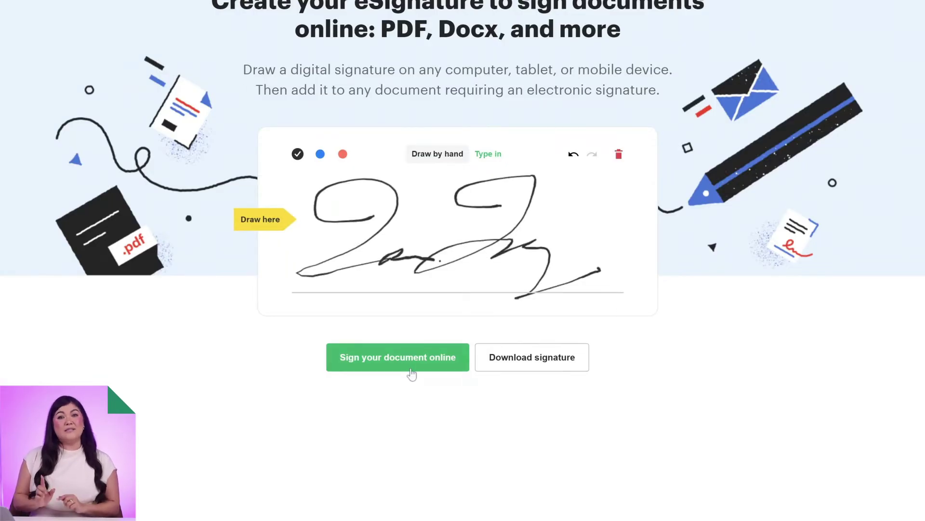
left_click(517, 360)
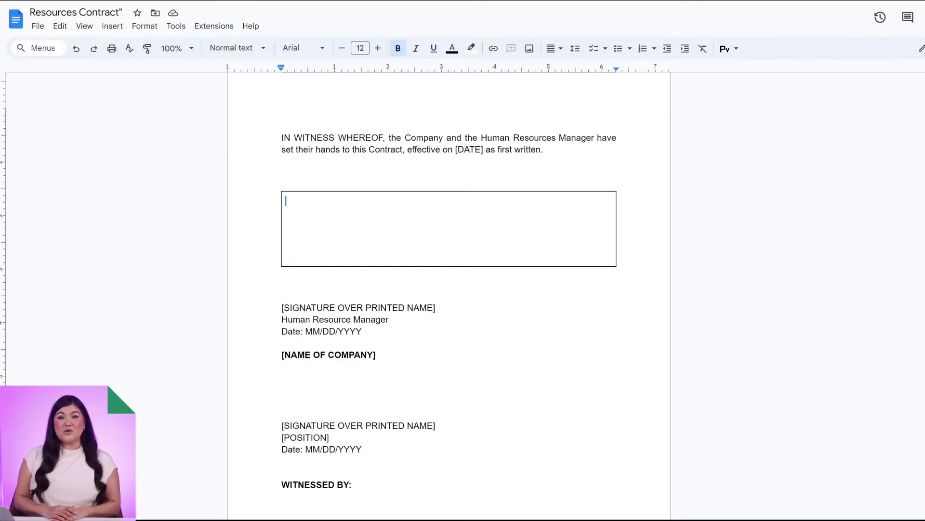
Paste the signature image into the empty box above SIGNATURE OVER PRINTED NAME.
key("ctrl+v")
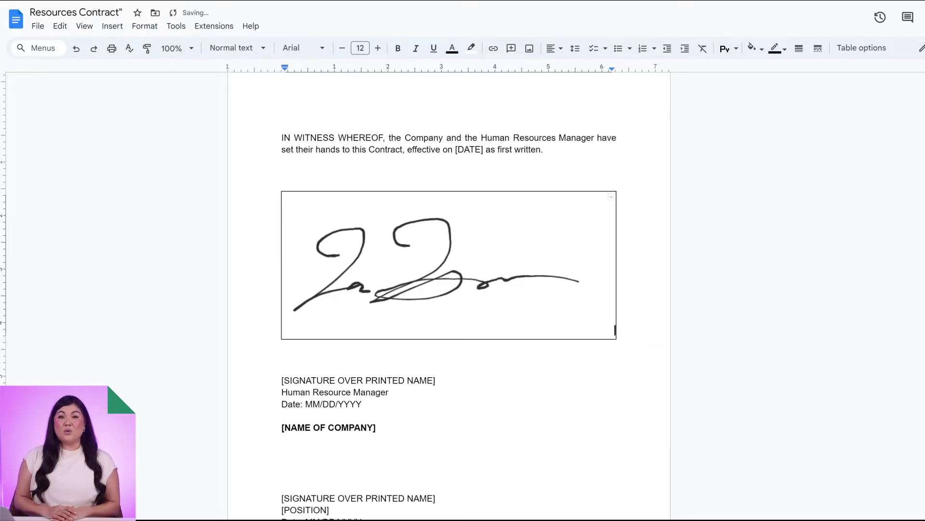
scroll(449, 289, "down", 5)
scroll(449, 290, "up", 5)
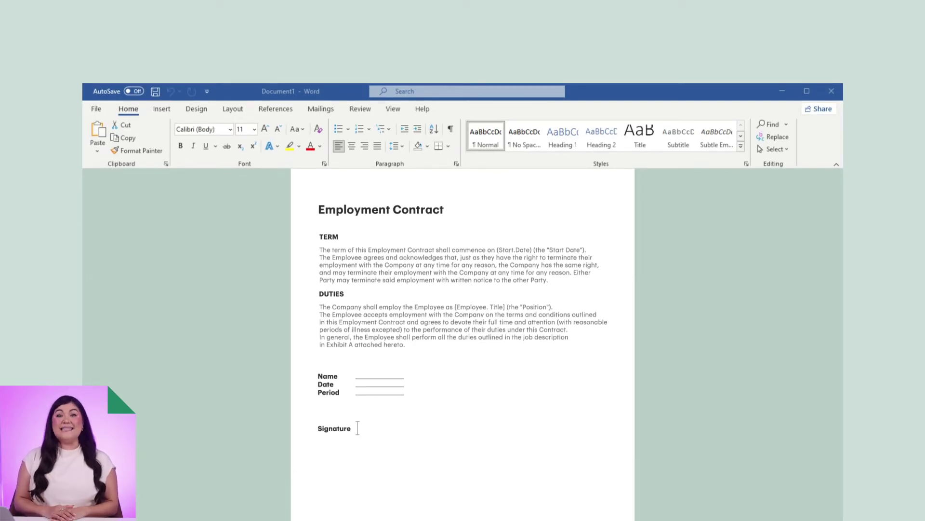
From the Insert tab, start a signature line and enter the signer's name.
left_click(160, 108)
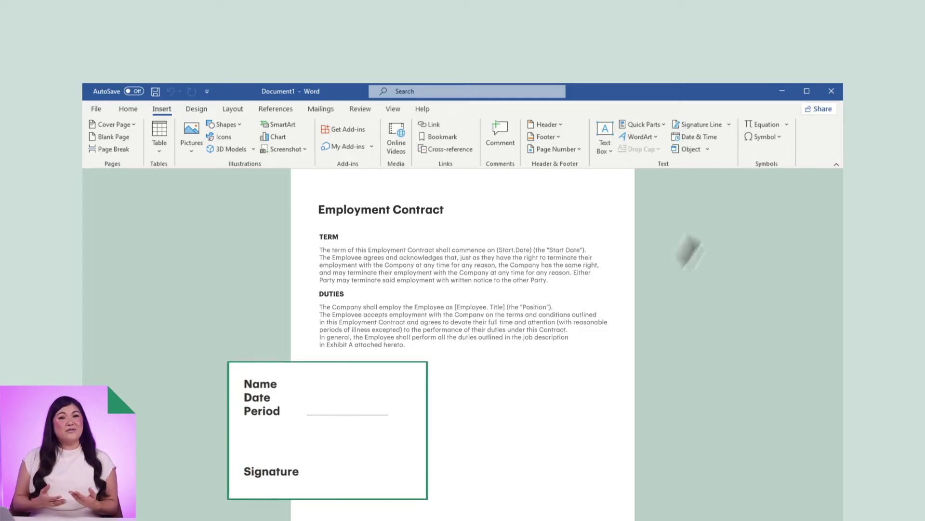
left_click(320, 386)
type("John")
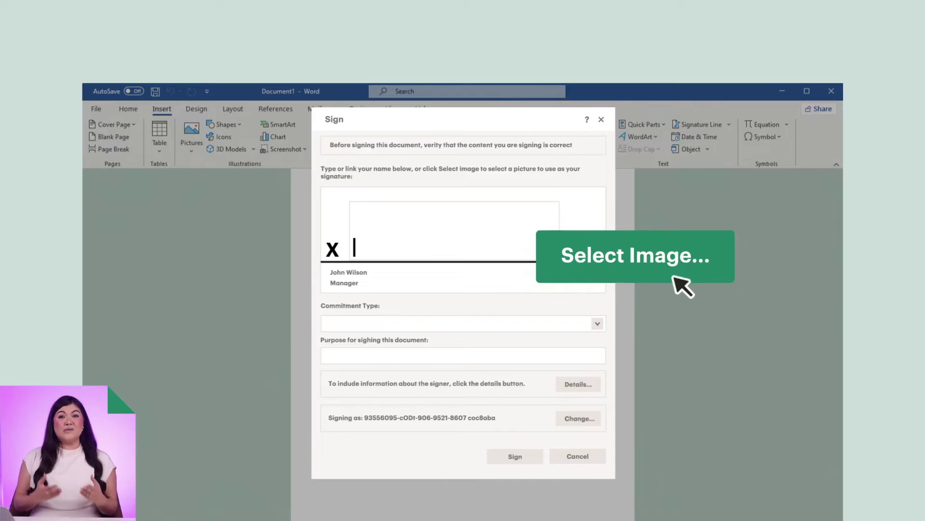
In the Sign dialog, use Select Image and switch to the Draw tab.
left_click(676, 279)
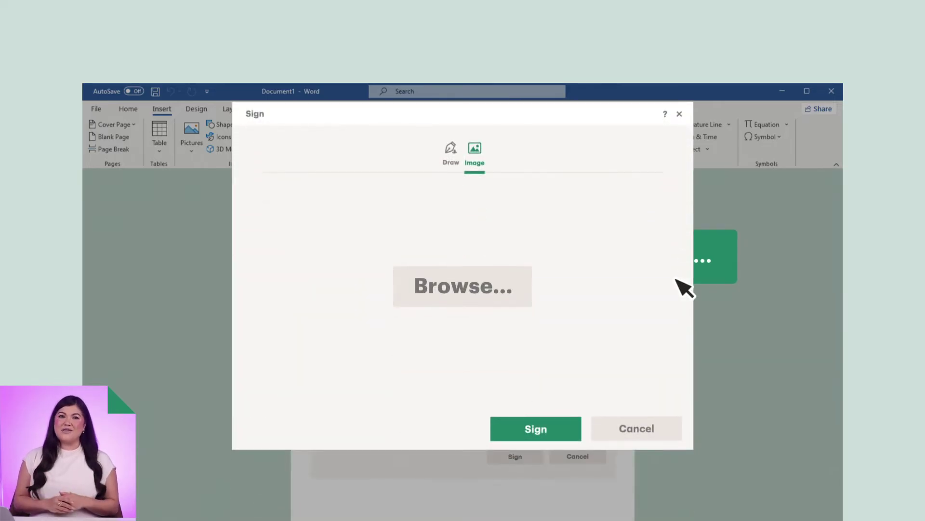
left_click(451, 161)
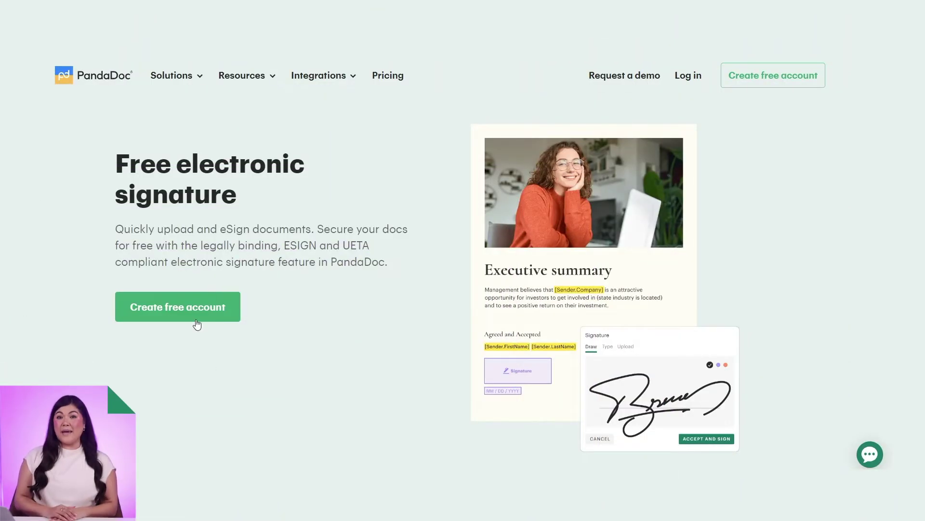
Start signing up for a free PandaDoc account from the eSign page.
left_click(170, 311)
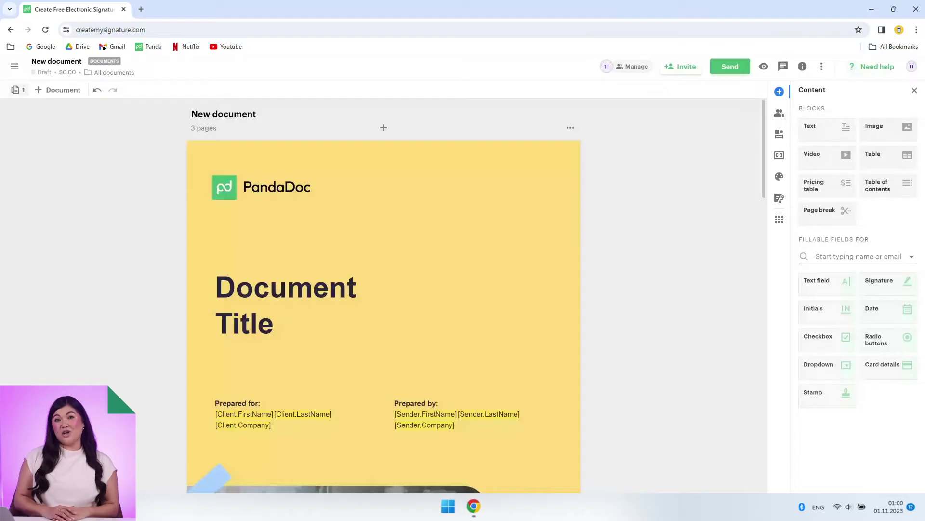
Drop a Signature field above the date field and open it for signing.
scroll(657, 265, "down", 13)
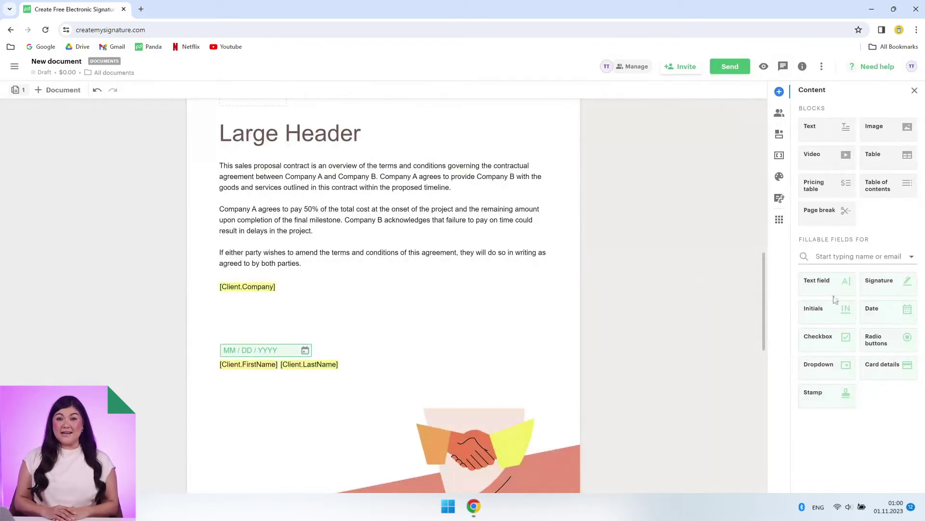
mouse_move(882, 284)
left_mouse_down()
mouse_move(578, 351)
mouse_move(283, 322)
left_mouse_up()
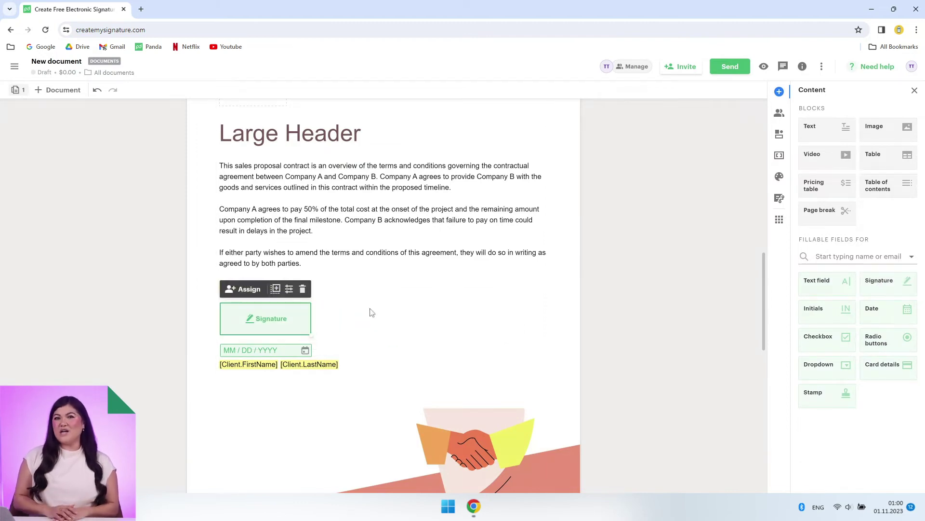
left_click(613, 302)
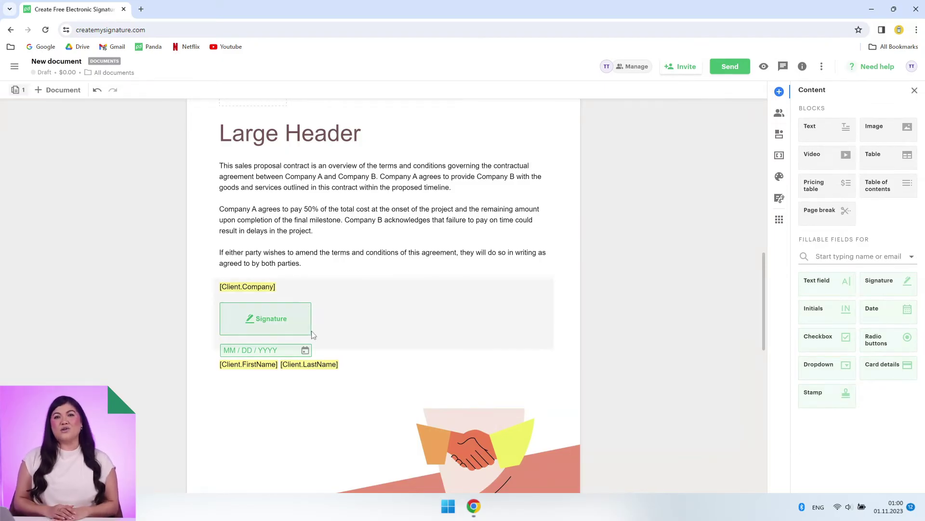
left_click(268, 332)
left_click(268, 331)
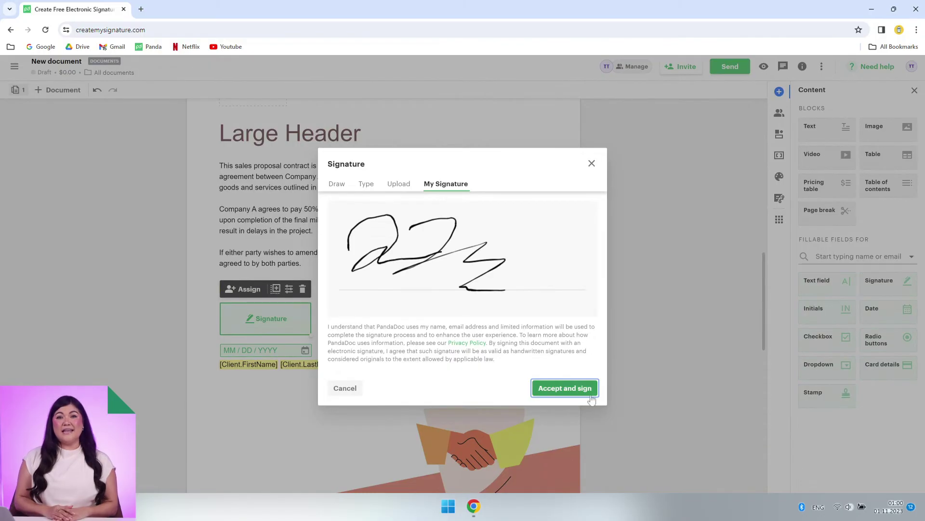
Apply the saved handwritten signature to the field, then choose Send via email.
left_click(571, 389)
left_click(629, 360)
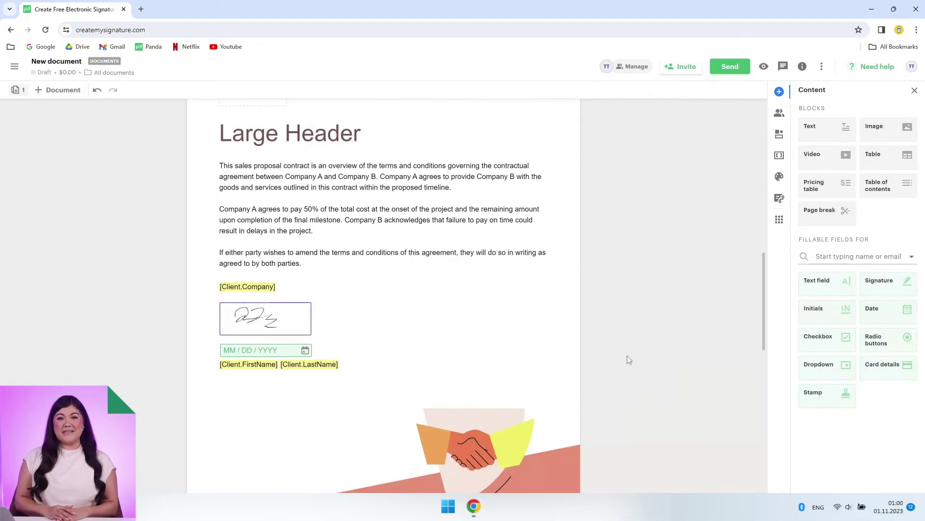
left_click(726, 69)
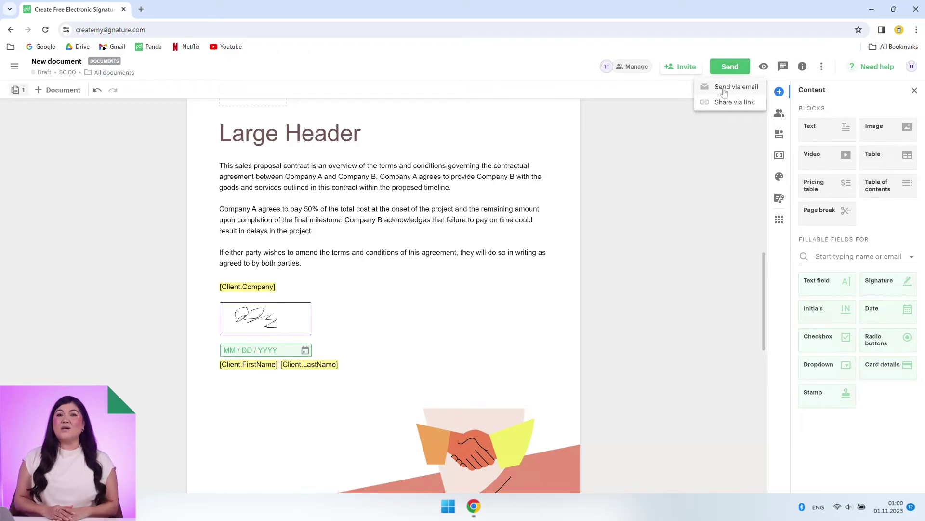
left_click(724, 91)
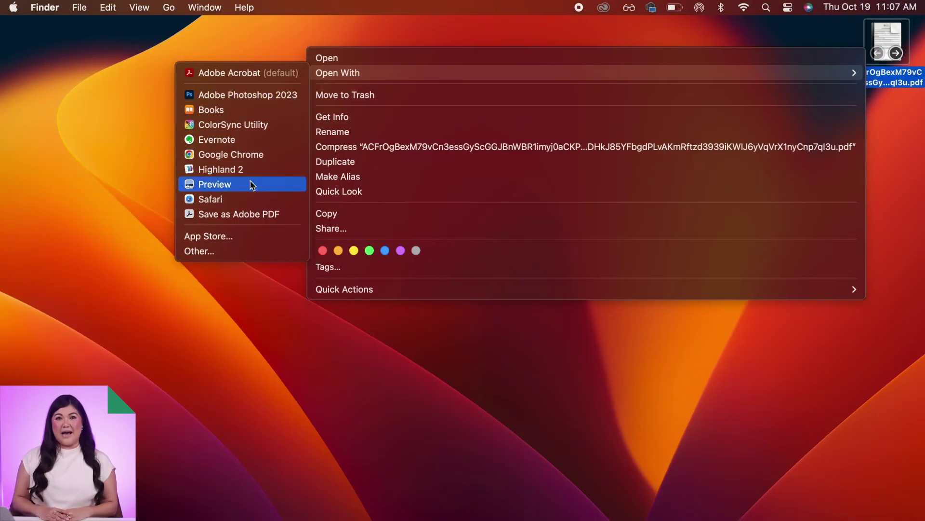
Open the desktop PDF letter in Preview and scroll to its signature line.
left_click(249, 185)
scroll(250, 180, "down", 10)
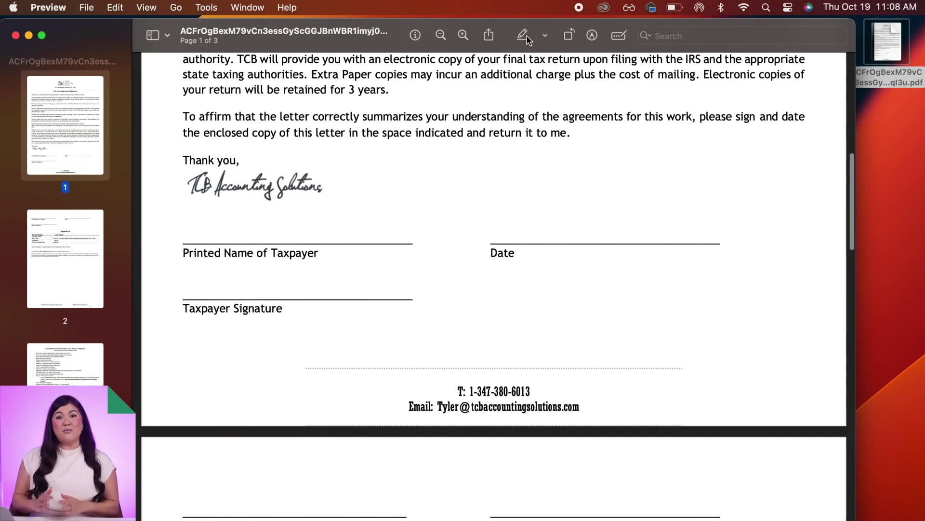
Create and save a new trackpad-drawn signature from the Markup Sign menu.
left_click(593, 37)
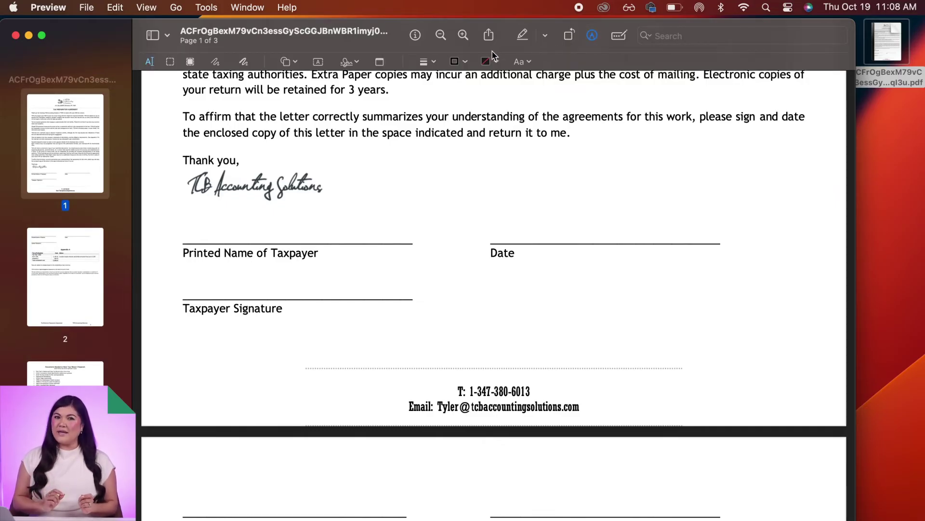
left_click(350, 63)
left_click(342, 130)
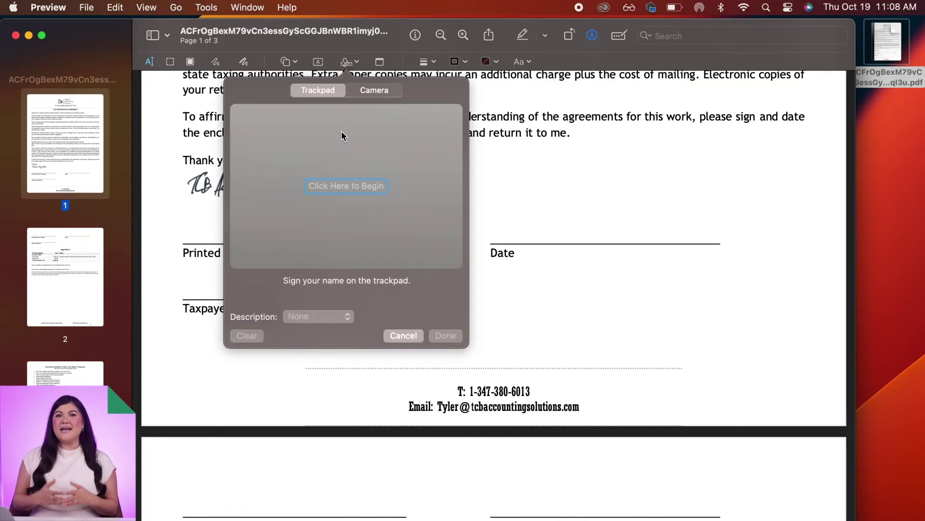
left_click(319, 186)
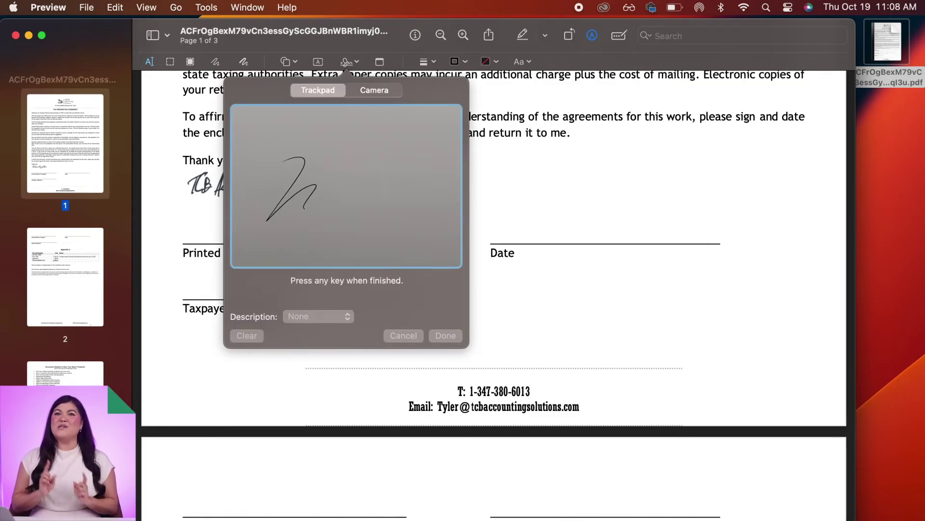
key("space")
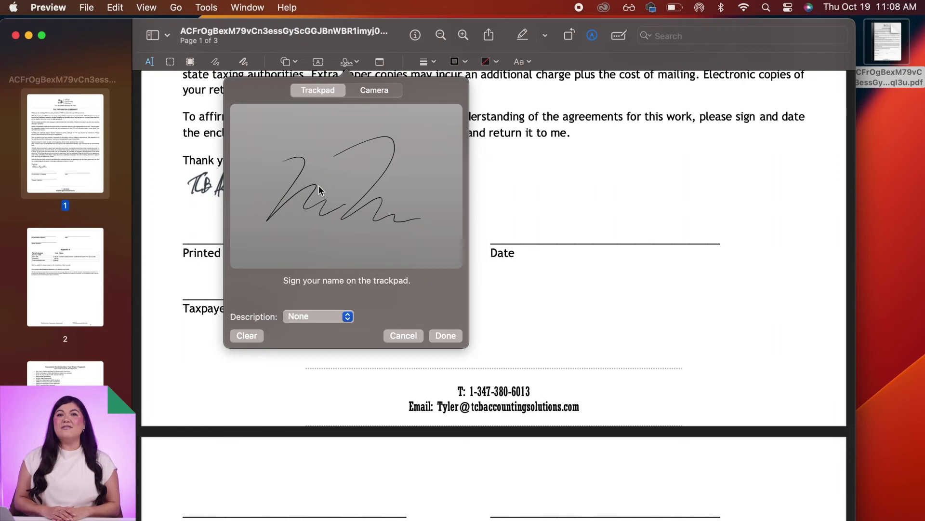
left_click(442, 335)
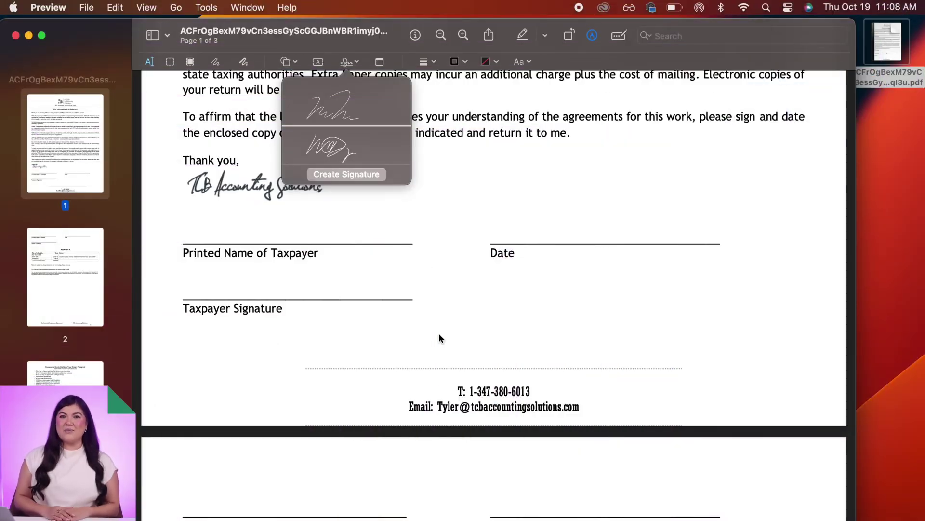
Place the new signature on the Taxpayer Signature line, enlarge it, and close the letter.
left_click(341, 115)
mouse_move(499, 233)
left_mouse_down()
mouse_move(233, 289)
mouse_move(252, 304)
mouse_move(351, 317)
mouse_move(288, 273)
left_mouse_up()
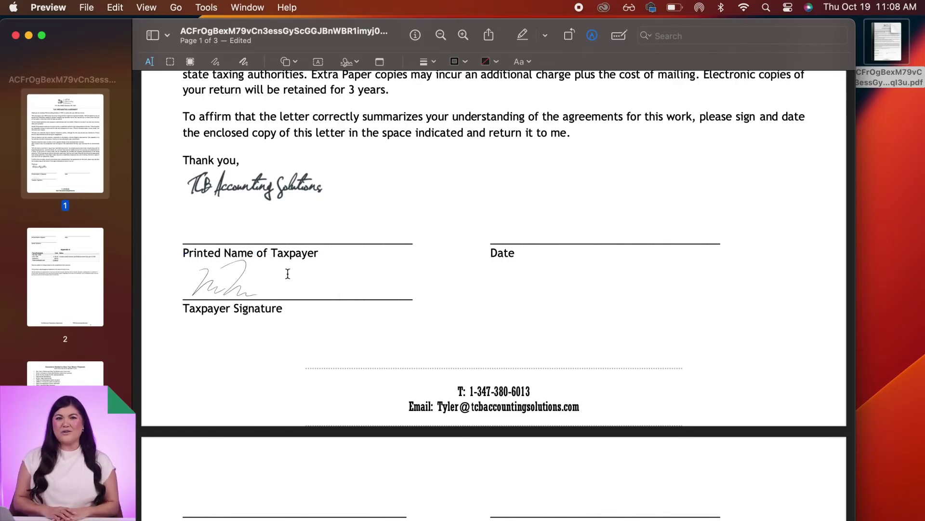
left_click(16, 35)
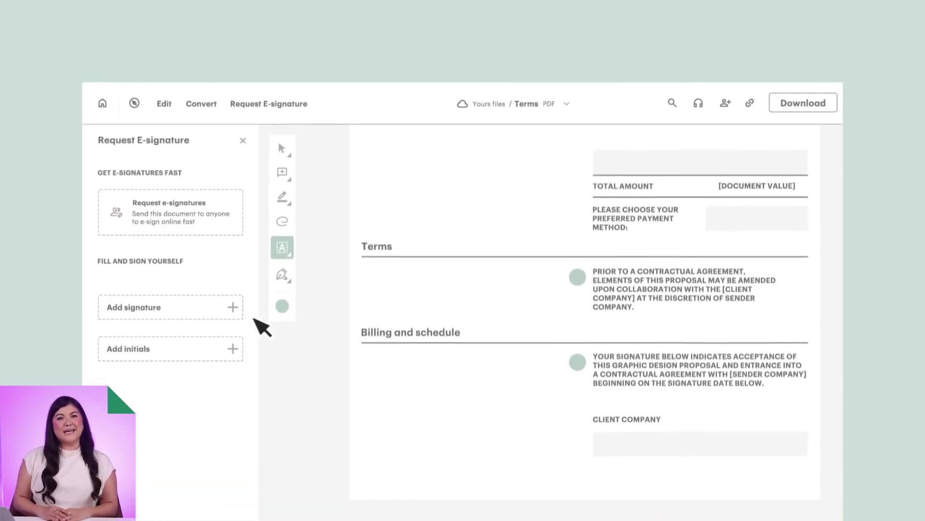
Create and save a typed 'Your Name Here' signature, after previewing the Draw and Image options.
left_click(194, 307)
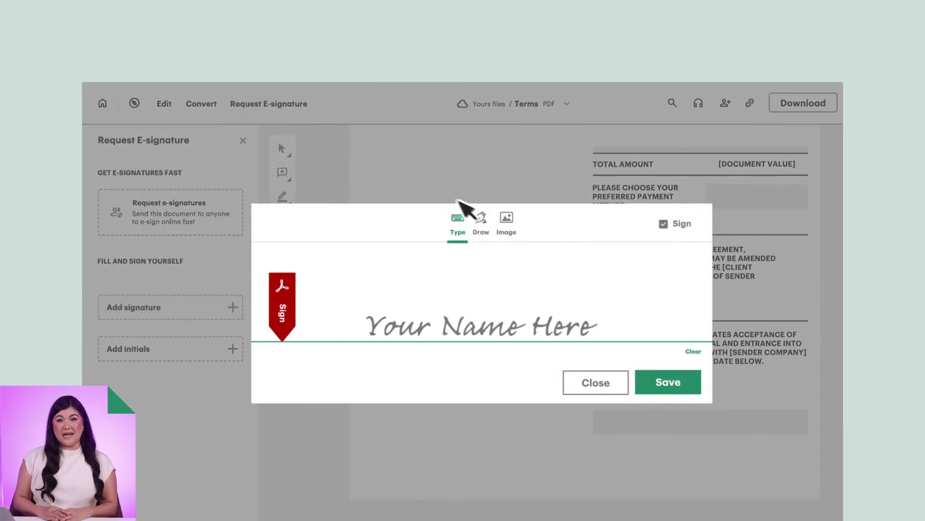
left_click(491, 234)
left_click(513, 233)
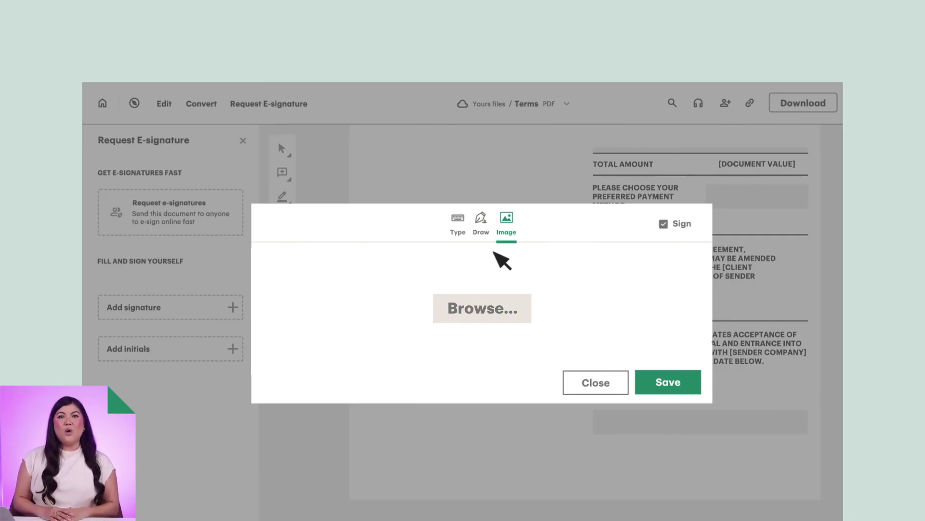
left_click(459, 226)
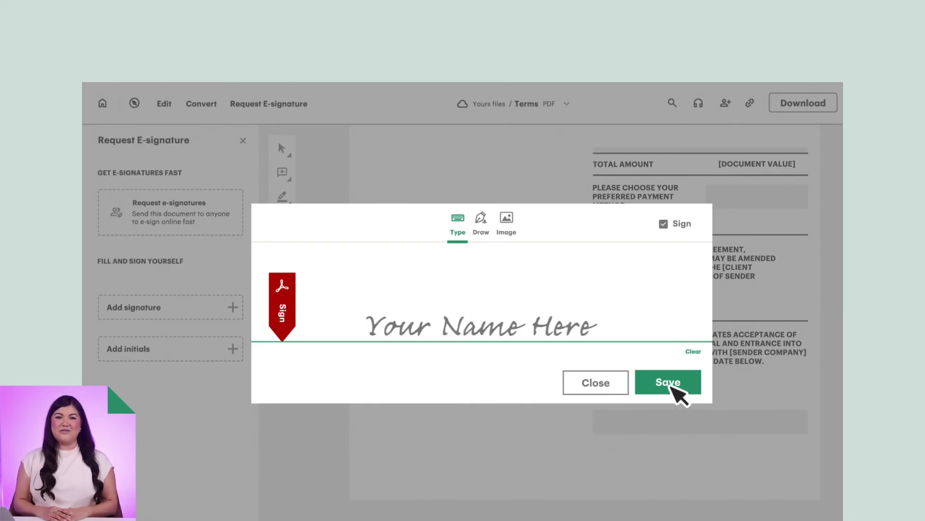
left_click(671, 386)
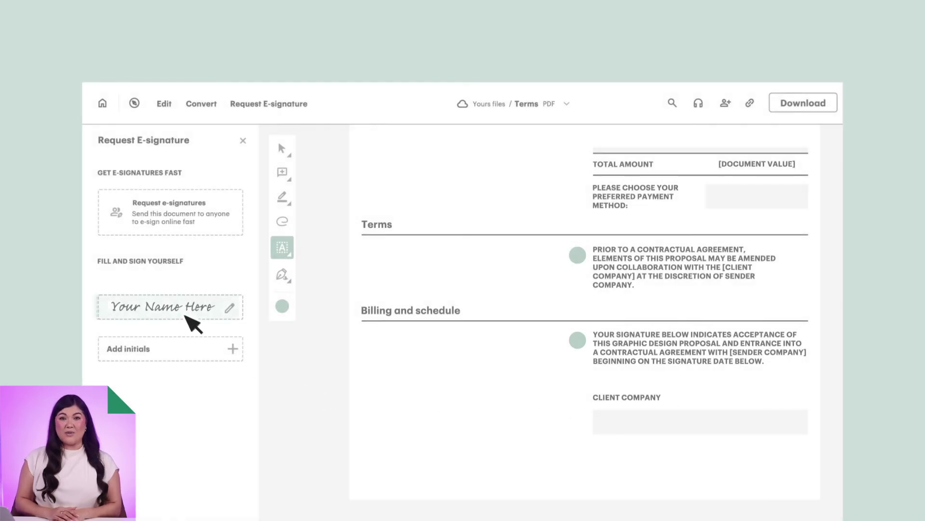